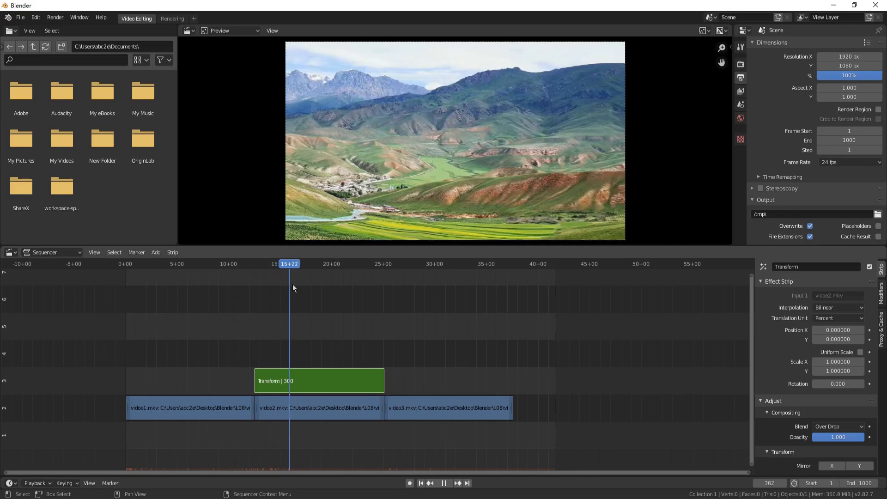
Go to frame 400 and insert a keyframe on the Position Y of vidoe2.mkv's Transform strip.
{"action": "left_click_drag", "start_coordinate": [299, 284], "coordinate": [295, 284]}
{"action": "key", "text": "space"}
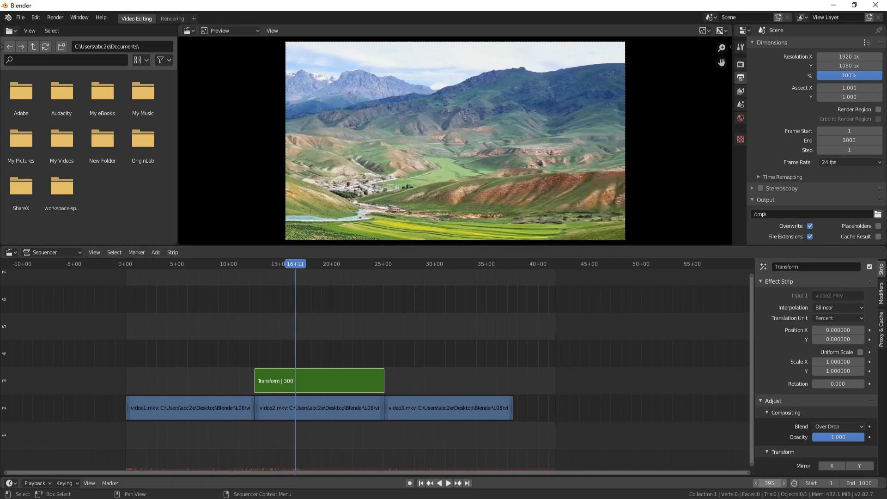
{"action": "left_click", "coordinate": [769, 482]}
{"action": "type", "text": "400"}
{"action": "key", "text": "Return"}
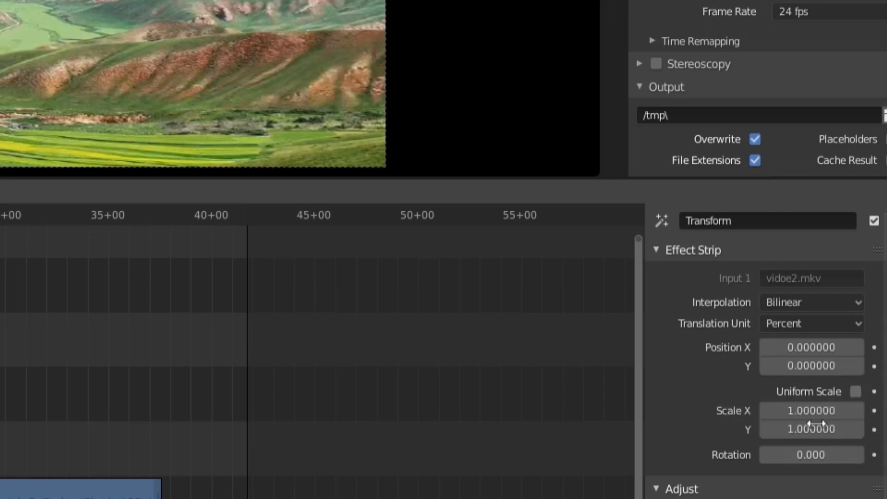
{"action": "right_click", "coordinate": [807, 366]}
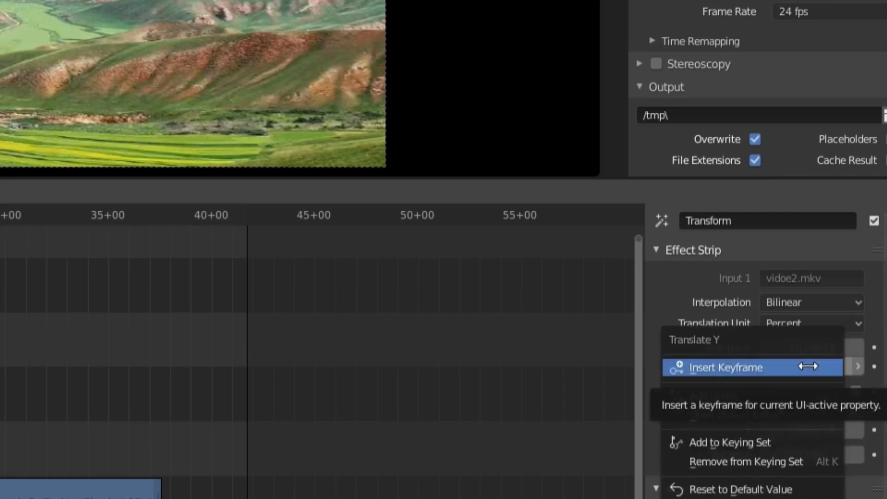
{"action": "left_click", "coordinate": [778, 368]}
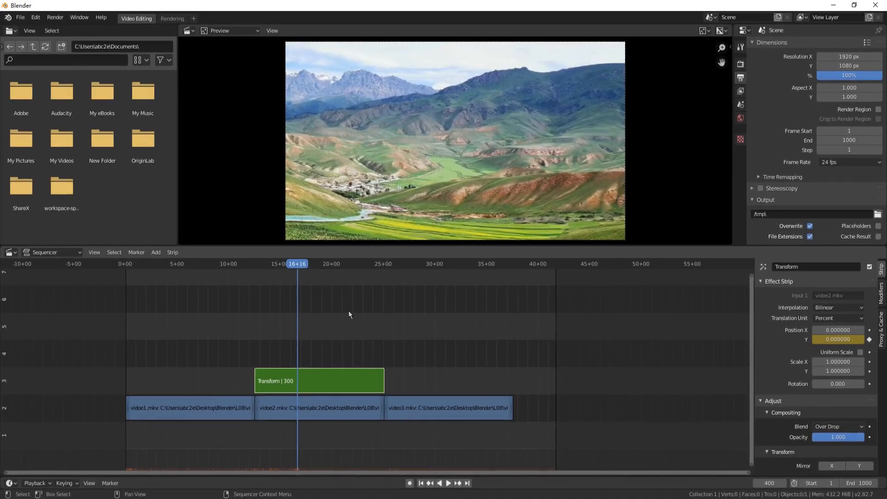
Try shifting the Transform strip's Position Y to about -100 at frame 348.
{"action": "left_click_drag", "start_coordinate": [298, 264], "coordinate": [275, 267]}
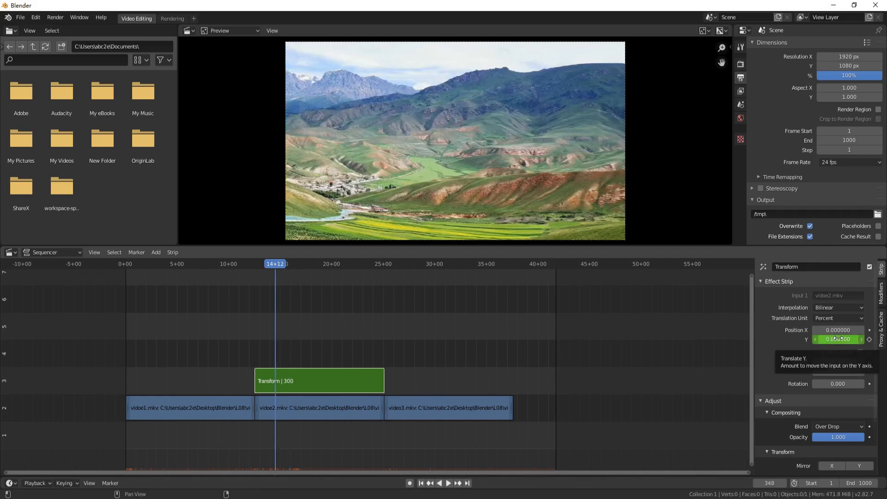
{"action": "left_click_drag", "start_coordinate": [837, 339], "coordinate": [580, 339]}
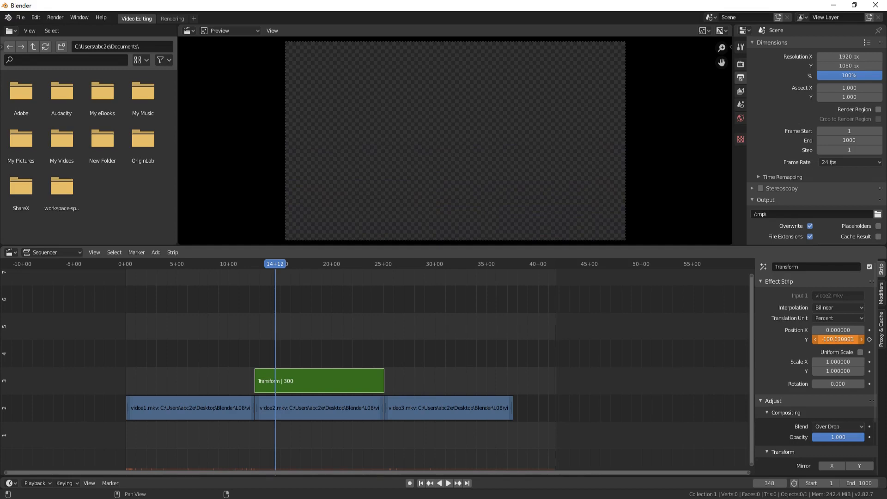
At frame 301, the start of vidoe2.mkv, set its Transform strip's Position Y to -100 and insert a keyframe.
{"action": "left_click", "coordinate": [257, 409]}
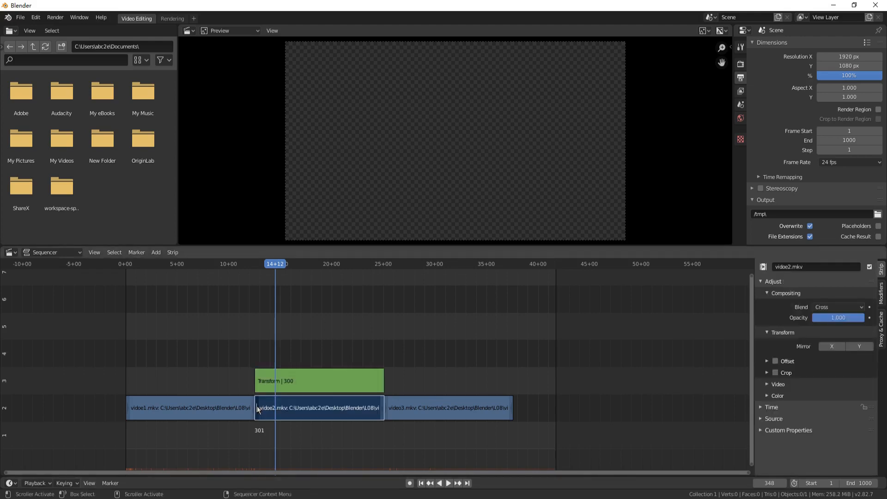
{"action": "left_click", "coordinate": [769, 483]}
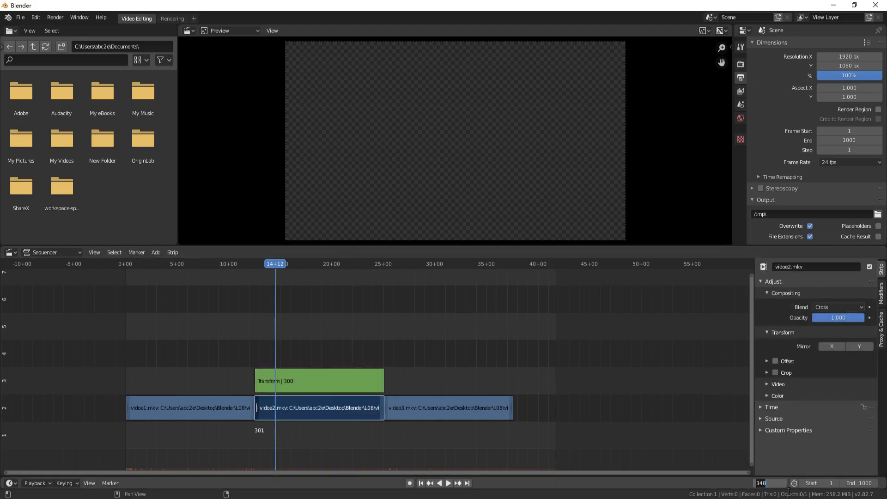
{"action": "type", "text": "301"}
{"action": "key", "text": "Return"}
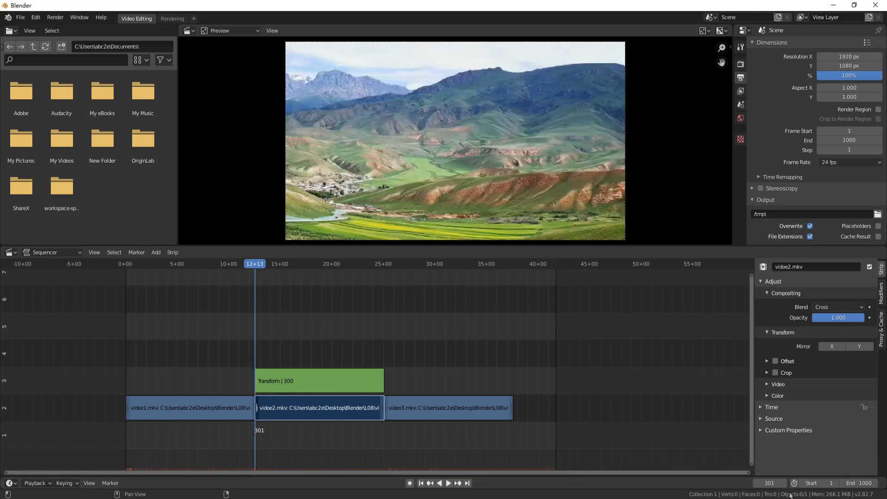
{"action": "left_click", "coordinate": [310, 384]}
{"action": "left_click", "coordinate": [852, 340]}
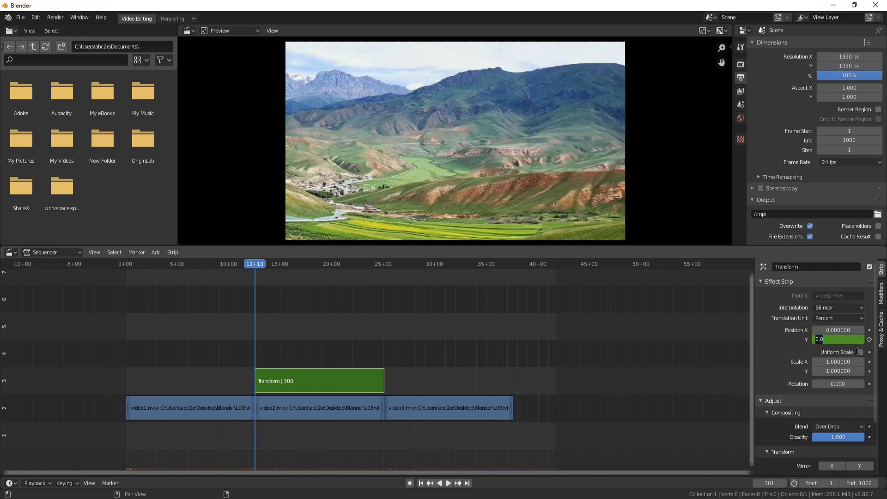
{"action": "key", "text": "BackSpace"}
{"action": "type", "text": "-100"}
{"action": "key", "text": "Return"}
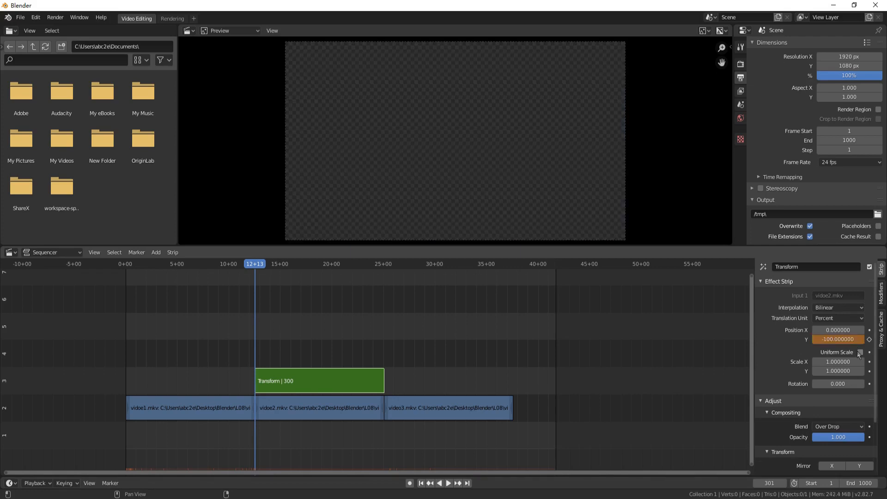
{"action": "right_click", "coordinate": [841, 340]}
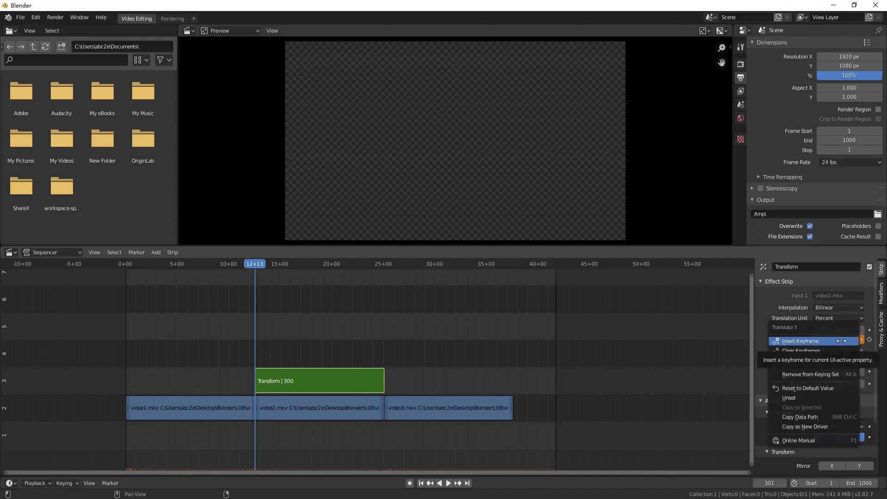
{"action": "left_click", "coordinate": [841, 340]}
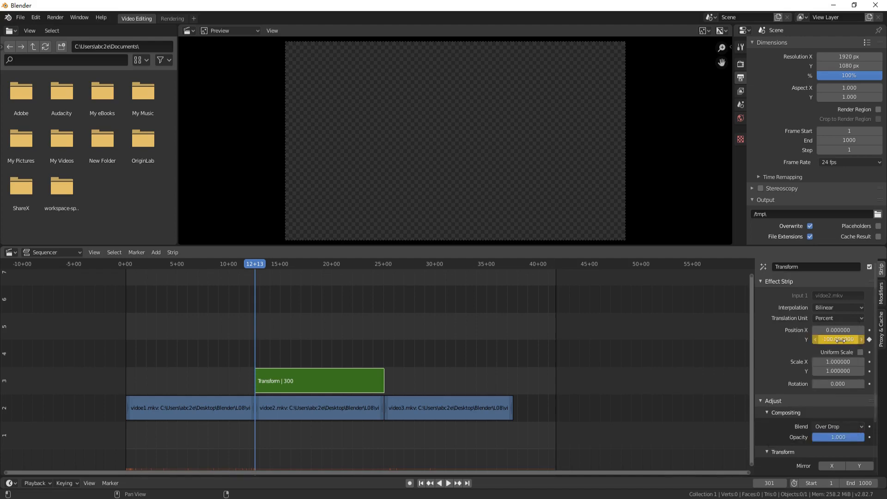
Move vidoe2.mkv up to channel 3 and about 4 seconds earlier to overlap vidoe1.mkv, and play back the transition.
{"action": "left_click", "coordinate": [303, 412]}
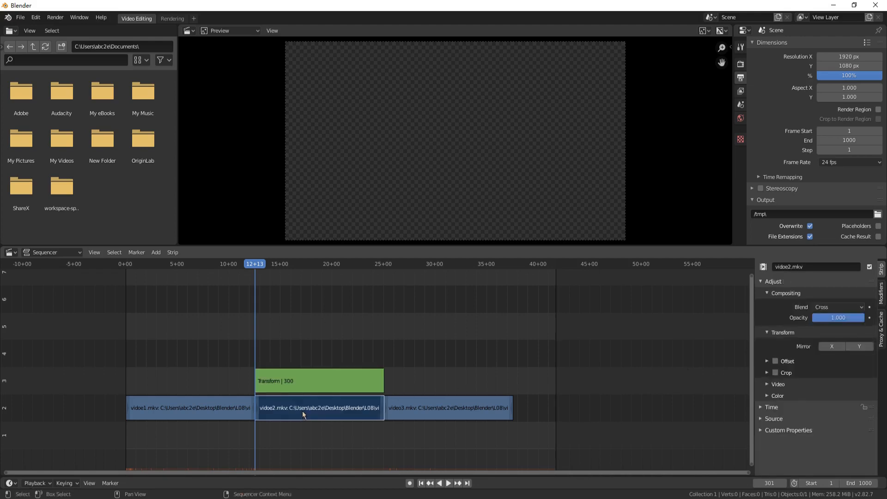
{"action": "left_click_drag", "start_coordinate": [302, 411], "coordinate": [259, 384]}
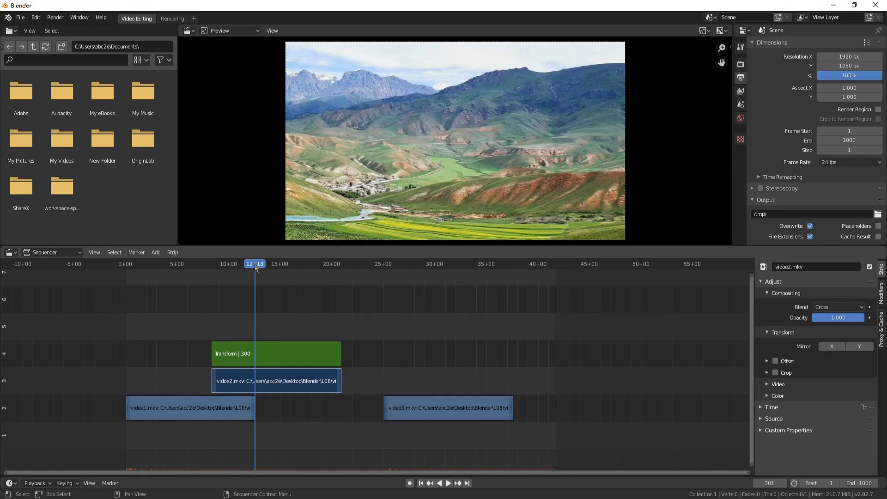
{"action": "left_click_drag", "start_coordinate": [230, 268], "coordinate": [170, 283]}
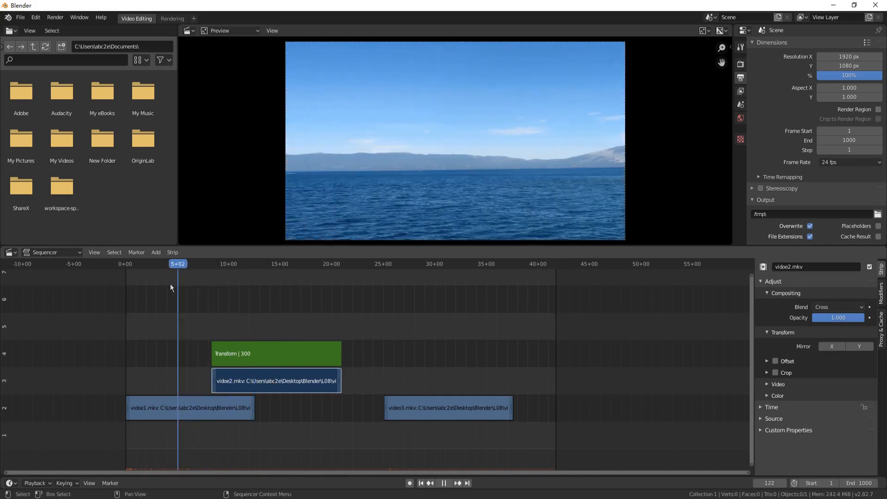
{"action": "key", "text": "space"}
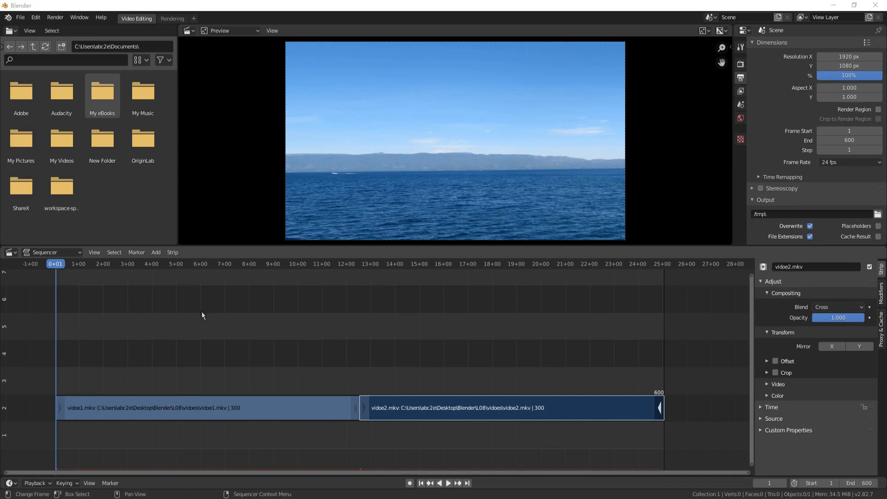
Add a Transform effect strip to vidoe1.mkv.
{"action": "left_click", "coordinate": [178, 407]}
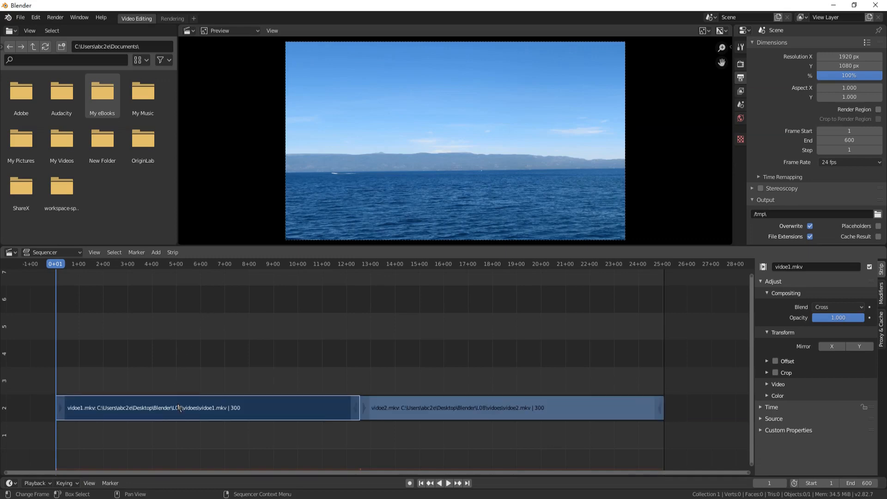
{"action": "left_click", "coordinate": [156, 252]}
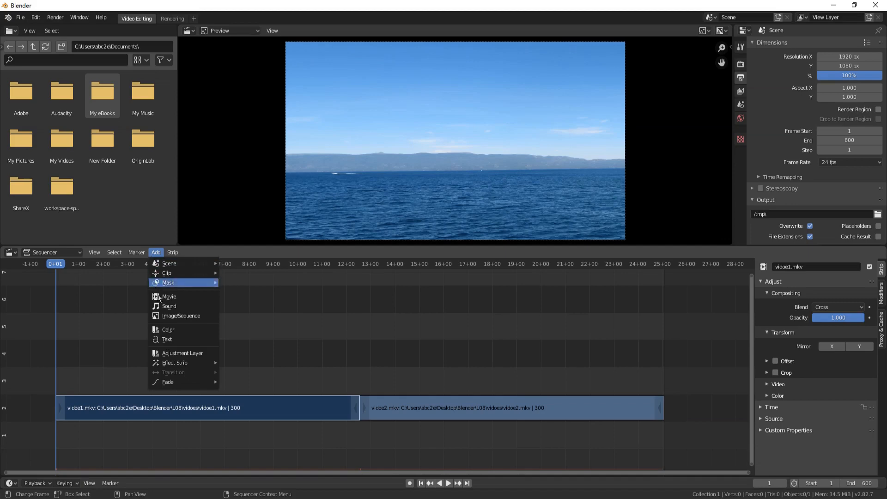
{"action": "mouse_move", "coordinate": [180, 363]}
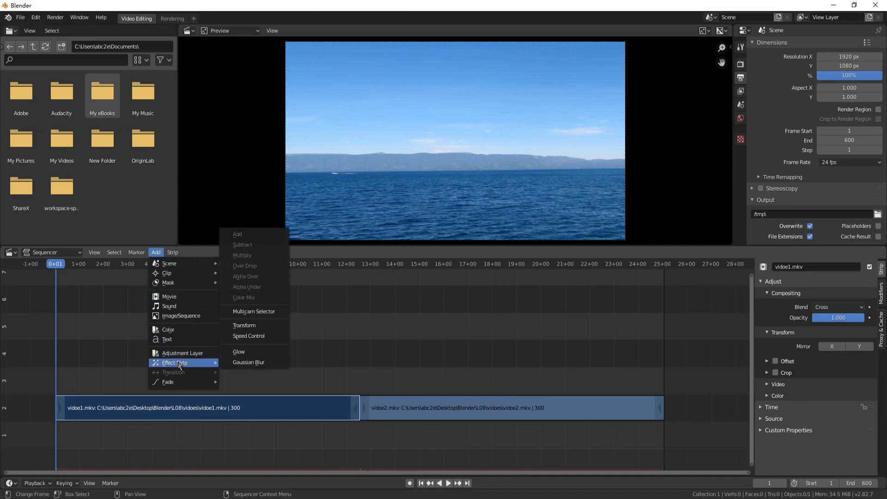
{"action": "left_click", "coordinate": [254, 326]}
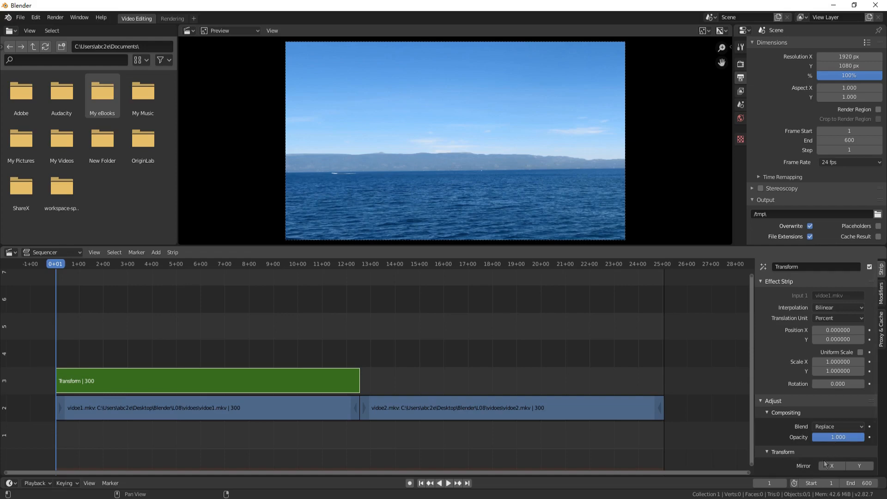
Go to frame 200 and keyframe the Position Y of vidoe1.mkv's Transform strip at 0.
{"action": "left_click", "coordinate": [772, 483]}
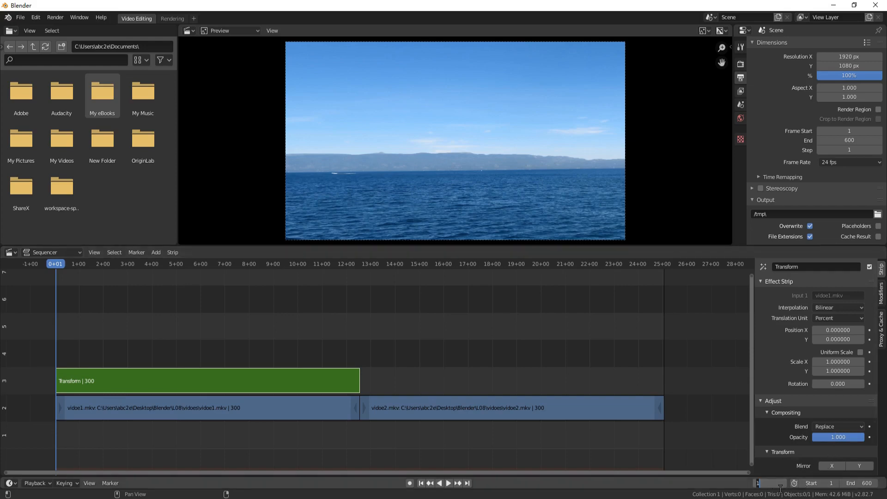
{"action": "type", "text": "200"}
{"action": "key", "text": "Return"}
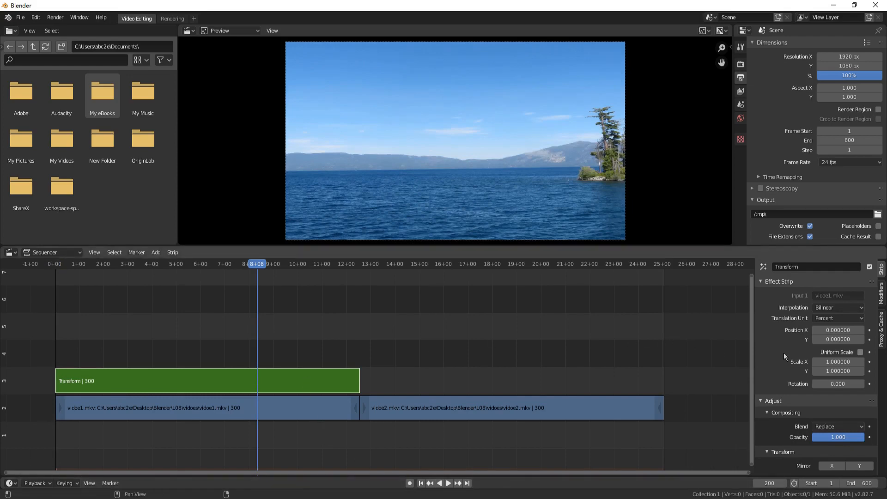
{"action": "left_click", "coordinate": [838, 339]}
{"action": "key", "text": "Return"}
{"action": "right_click", "coordinate": [834, 339]}
{"action": "left_click", "coordinate": [832, 339]}
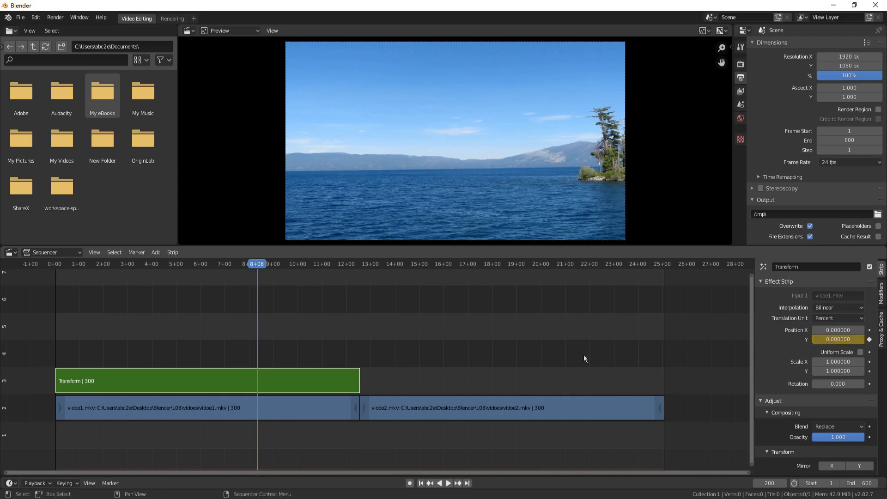
At frame 300, the end of vidoe1.mkv, set its Transform strip's Position Y to 100 and insert a keyframe.
{"action": "left_click", "coordinate": [353, 408]}
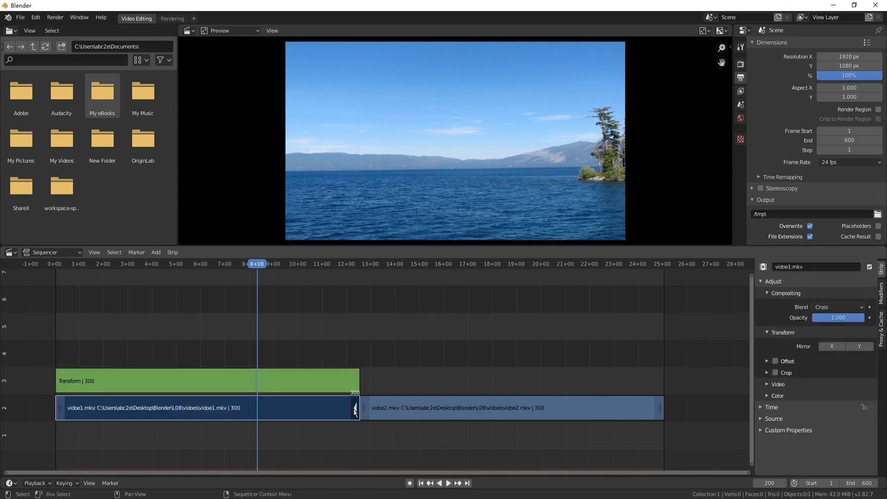
{"action": "left_click", "coordinate": [776, 482]}
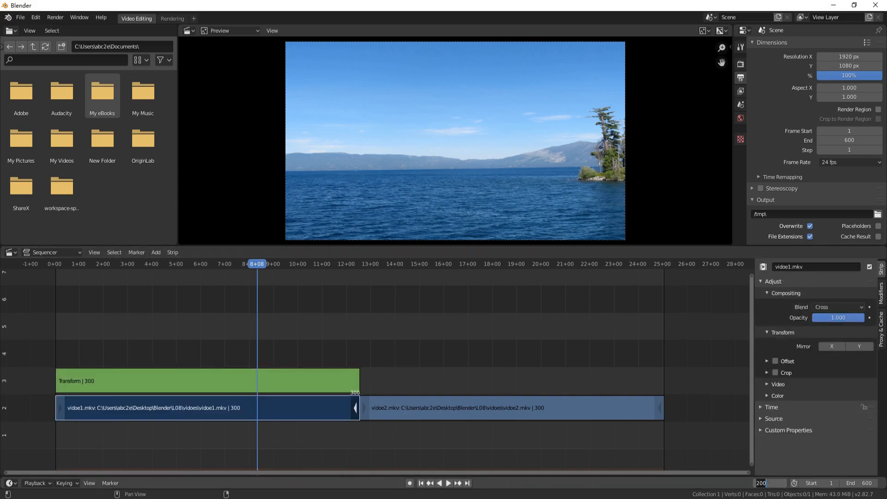
{"action": "type", "text": "300"}
{"action": "key", "text": "Return"}
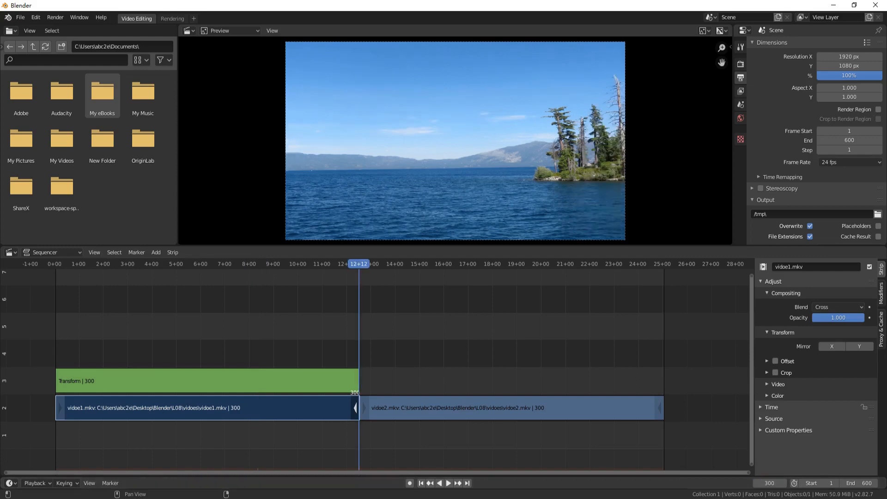
{"action": "left_click", "coordinate": [317, 384]}
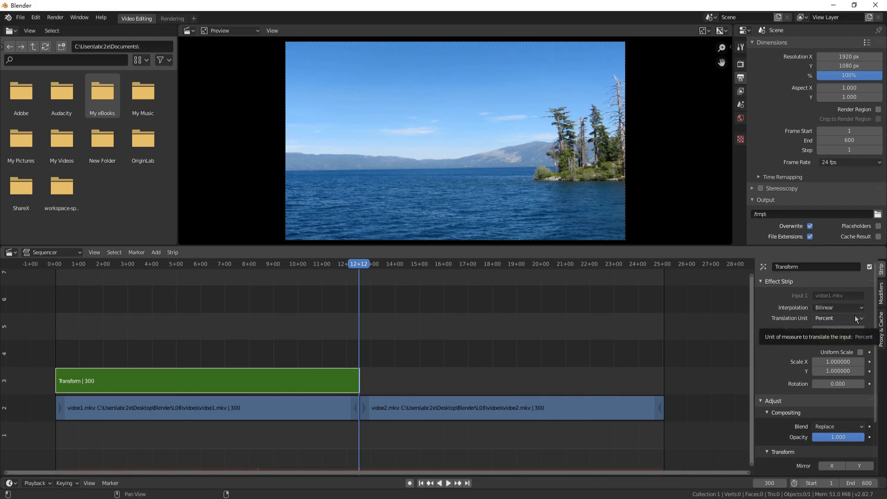
{"action": "left_click_drag", "start_coordinate": [828, 340], "coordinate": [884, 340]}
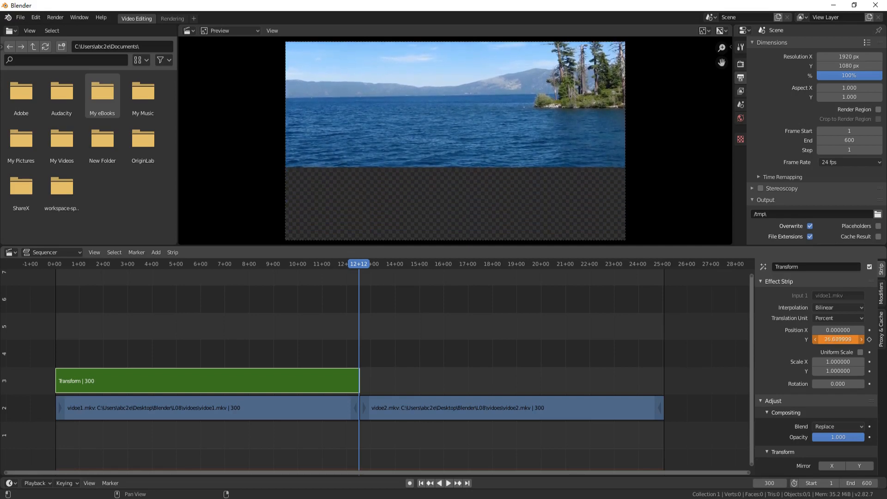
{"action": "left_click", "coordinate": [823, 339]}
{"action": "type", "text": "100"}
{"action": "key", "text": "Return"}
{"action": "right_click", "coordinate": [833, 340]}
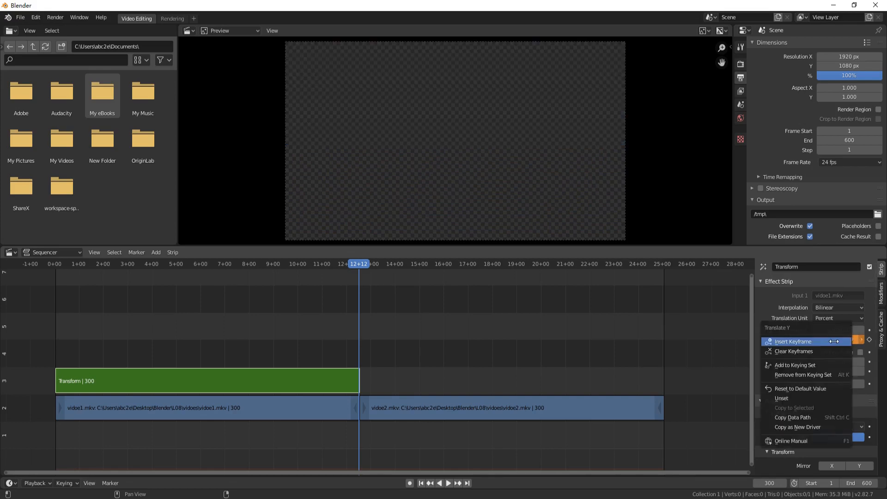
{"action": "left_click", "coordinate": [822, 341]}
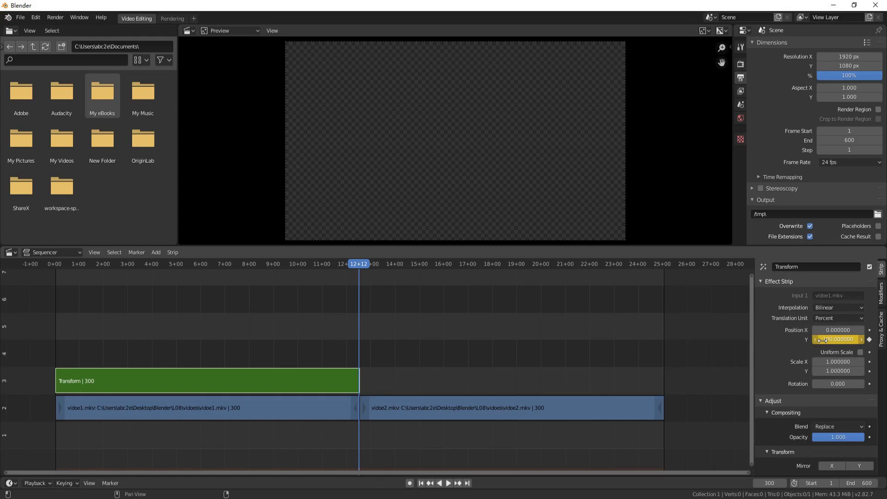
Set the blend mode of vidoe1.mkv's Transform strip to Over Drop.
{"action": "left_click", "coordinate": [837, 426]}
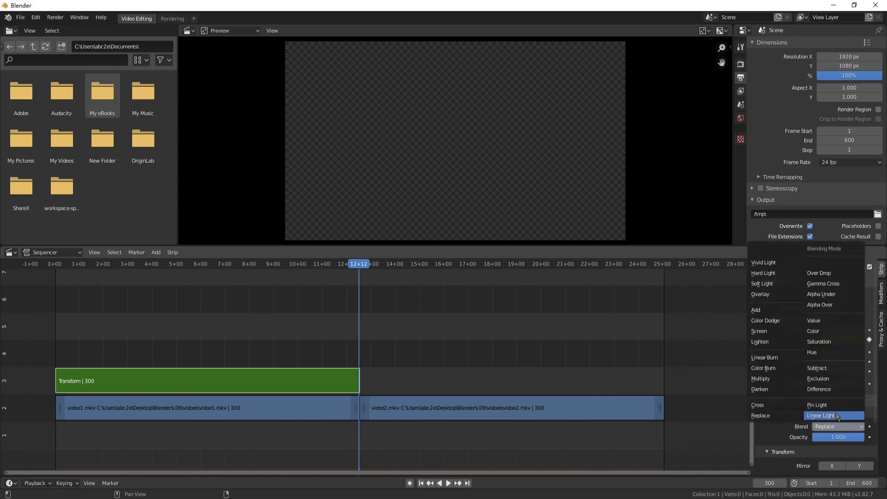
{"action": "left_click", "coordinate": [814, 275]}
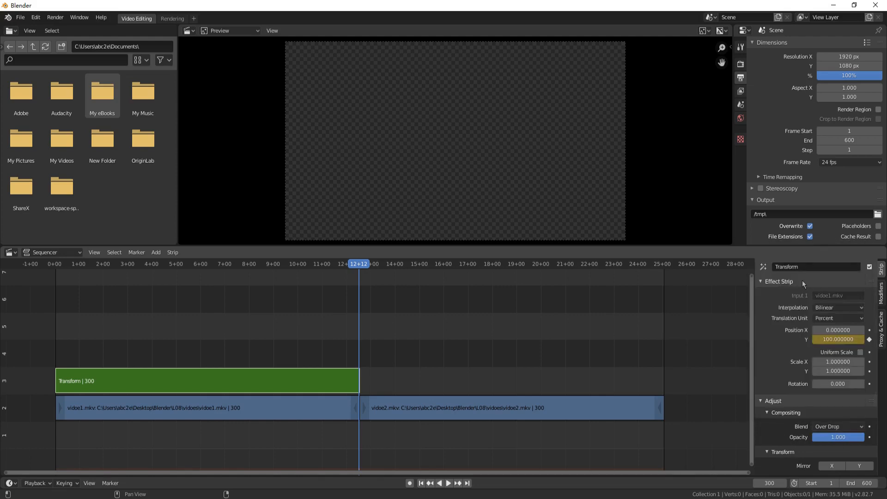
Go to frame 301, the start of vidoe2.mkv, and add a Transform effect strip to that clip.
{"action": "left_click", "coordinate": [369, 412]}
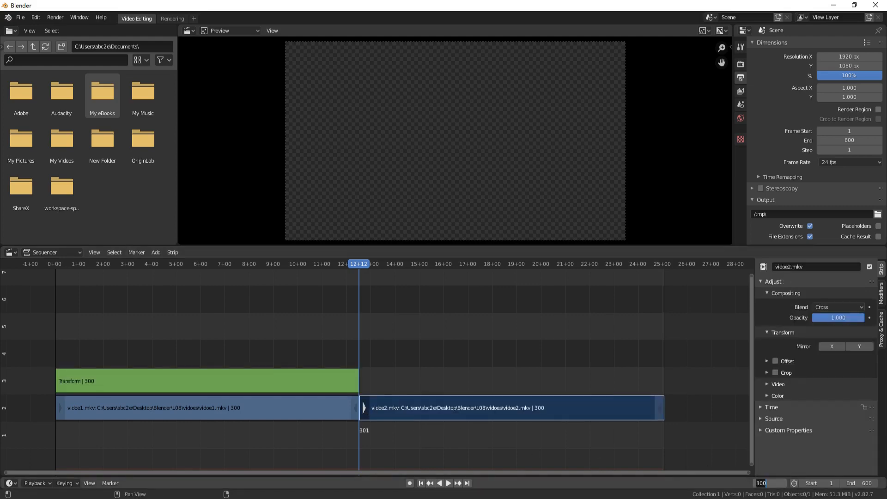
{"action": "type", "text": "301"}
{"action": "key", "text": "Return"}
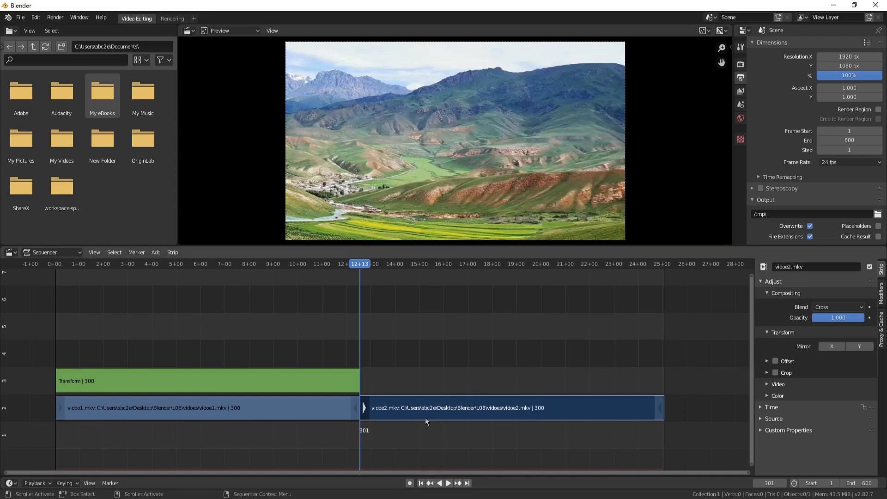
{"action": "left_click", "coordinate": [156, 254]}
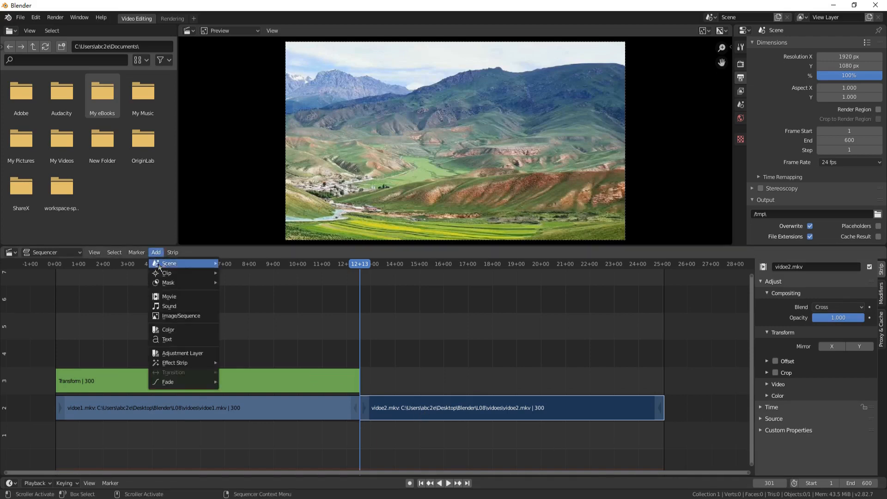
{"action": "mouse_move", "coordinate": [200, 361]}
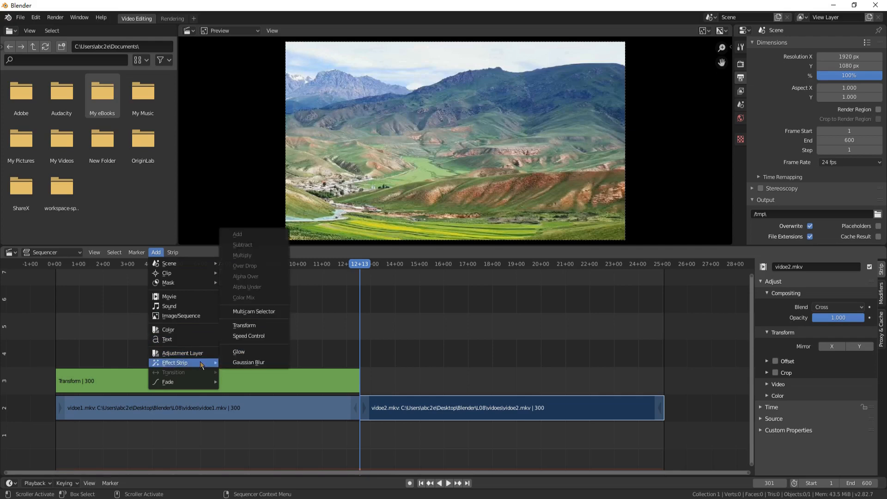
{"action": "left_click", "coordinate": [245, 326]}
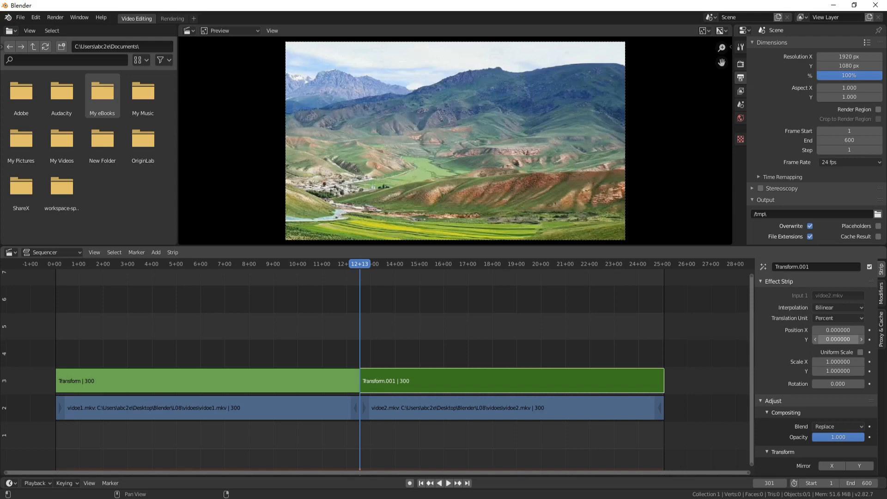
Keyframe the Position Y of vidoe2.mkv's Transform strip at -100 on frame 301 and set the strip's blend mode to Over Drop.
{"action": "left_click_drag", "start_coordinate": [837, 339], "coordinate": [567, 339]}
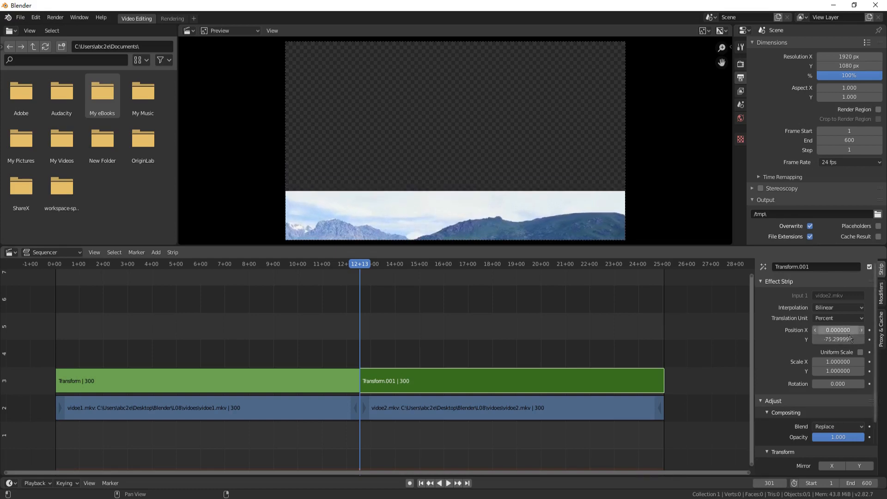
{"action": "left_click", "coordinate": [850, 339]}
{"action": "type", "text": "-75.3"}
{"action": "key", "text": "ctrl+a"}
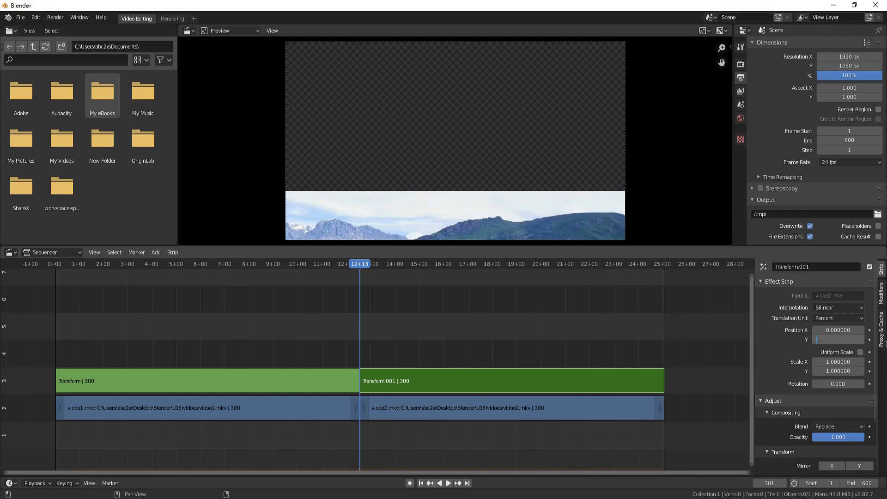
{"action": "type", "text": "-100"}
{"action": "key", "text": "Return"}
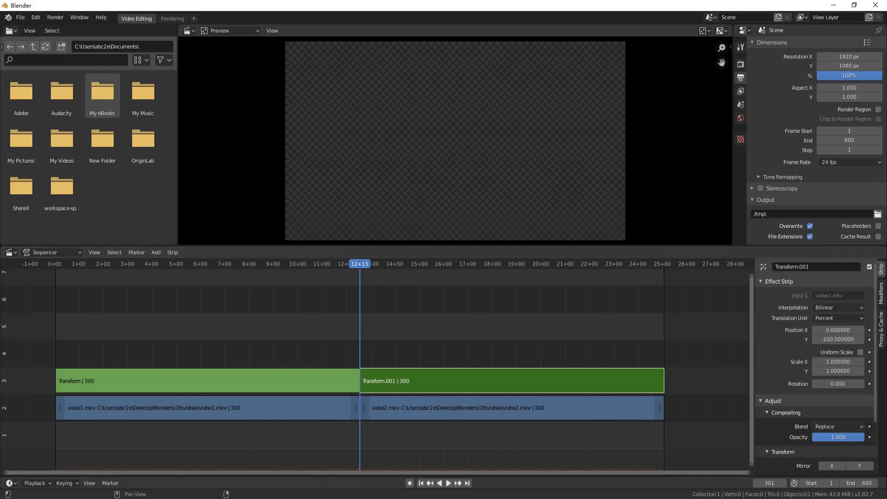
{"action": "right_click", "coordinate": [823, 339]}
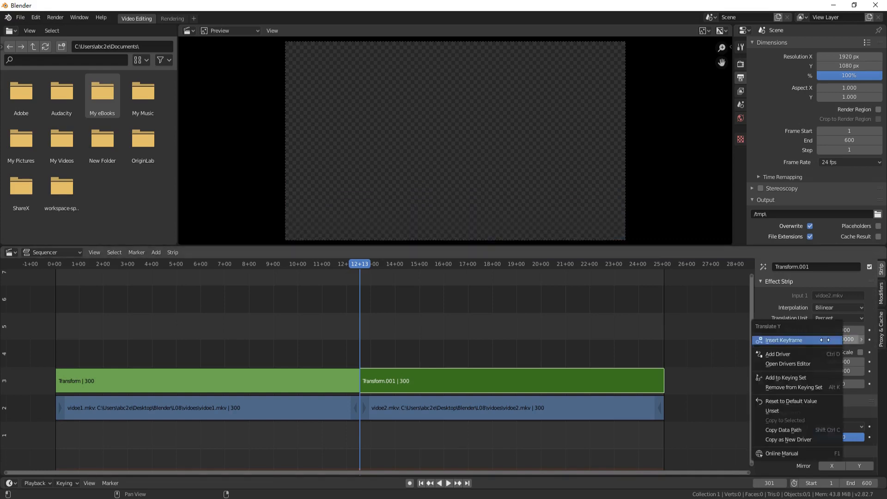
{"action": "left_click", "coordinate": [823, 339]}
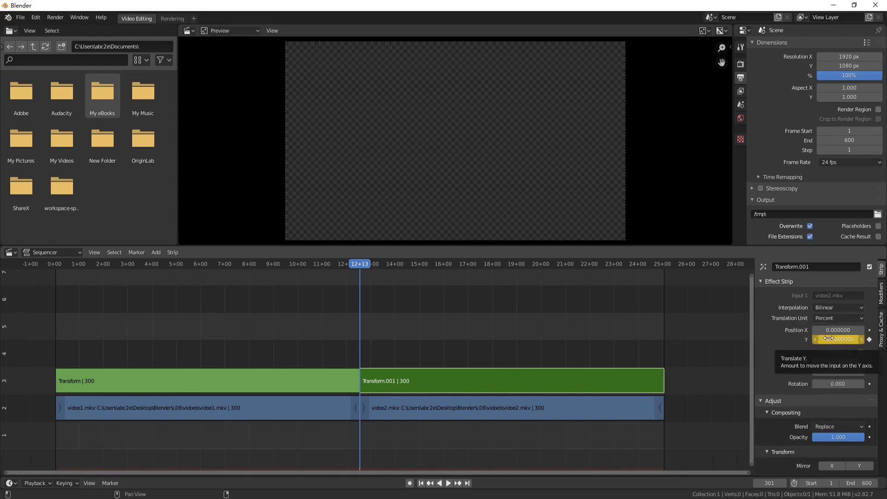
{"action": "left_click", "coordinate": [840, 425]}
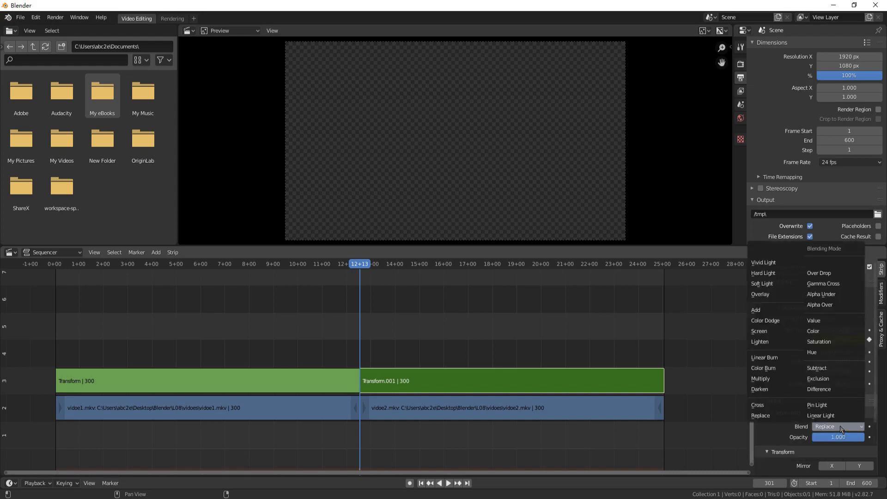
{"action": "left_click", "coordinate": [829, 274]}
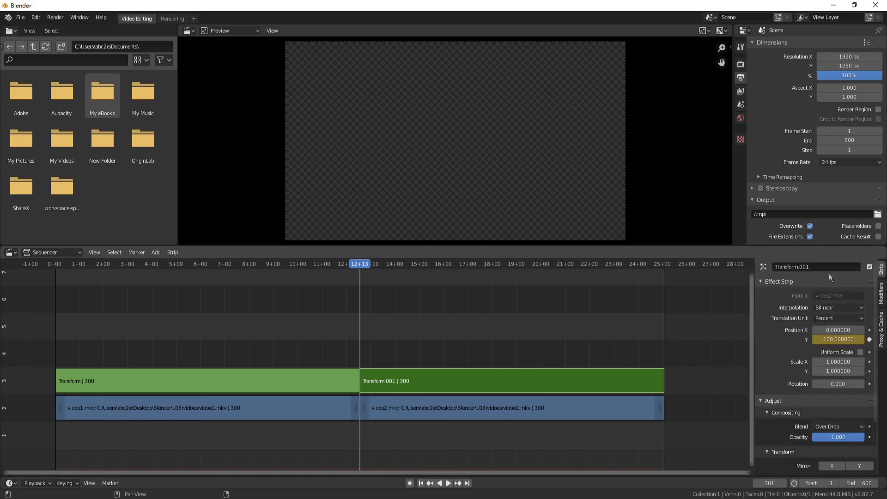
At frame 400, set the Position Y of vidoe2.mkv's Transform strip to 0 and insert a keyframe.
{"action": "left_click", "coordinate": [769, 482]}
{"action": "type", "text": "400"}
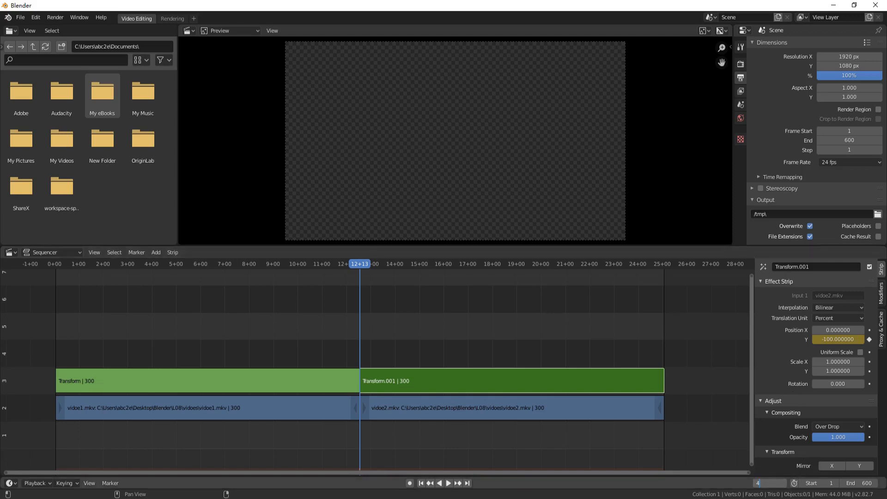
{"action": "key", "text": "Return"}
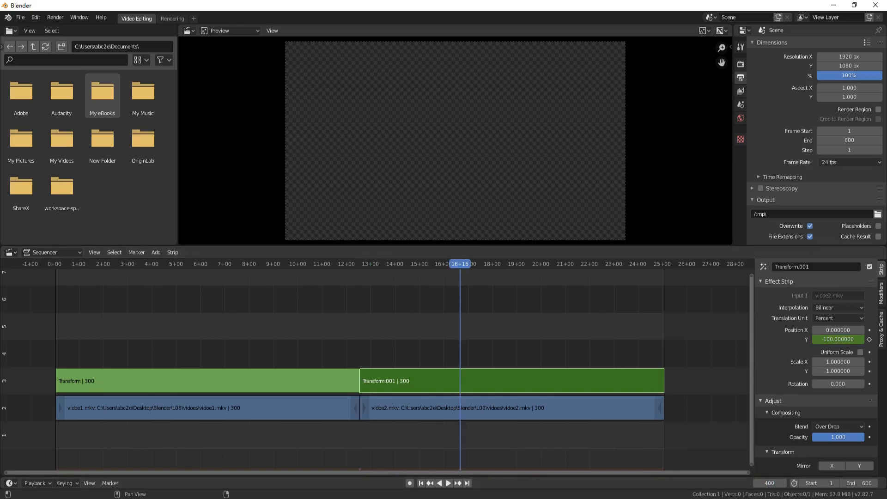
{"action": "left_click", "coordinate": [833, 340]}
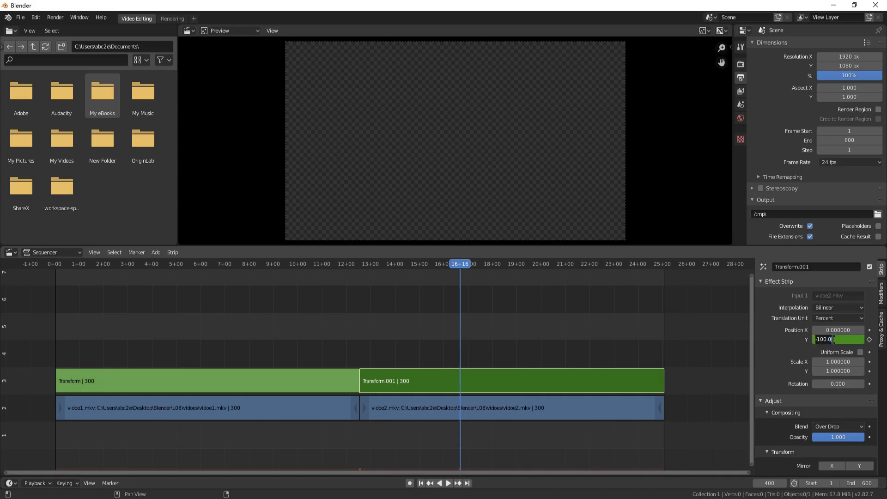
{"action": "type", "text": "0"}
{"action": "key", "text": "Return"}
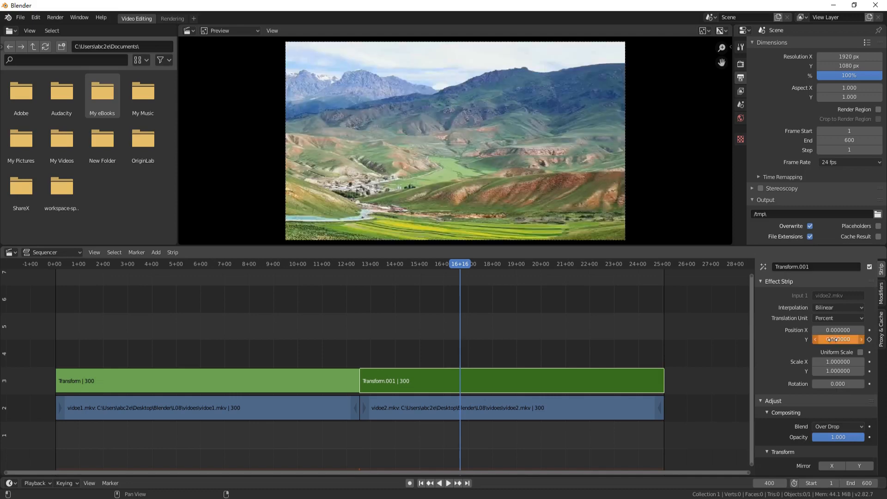
{"action": "right_click", "coordinate": [833, 340]}
{"action": "left_click", "coordinate": [833, 339]}
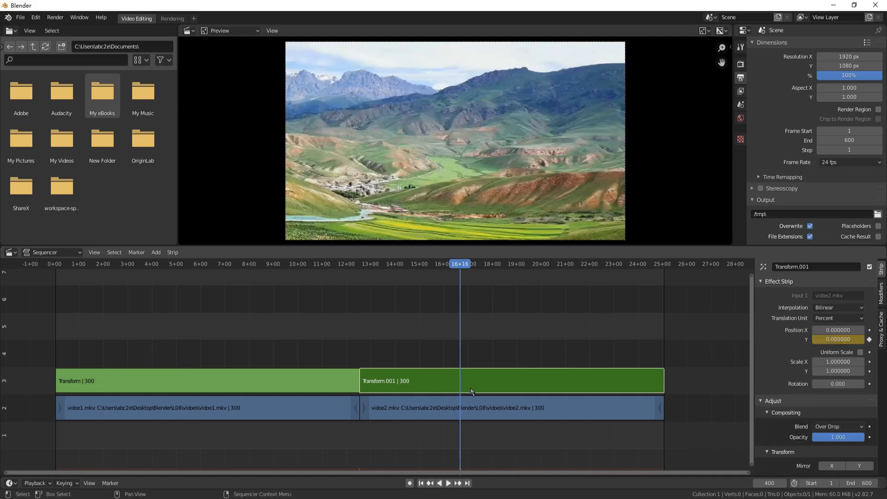
Move vidoe2.mkv up to channel 4 and earlier in time so it overlaps the last third of vidoe1.mkv.
{"action": "left_click", "coordinate": [411, 409]}
{"action": "left_click_drag", "start_coordinate": [418, 411], "coordinate": [317, 353]}
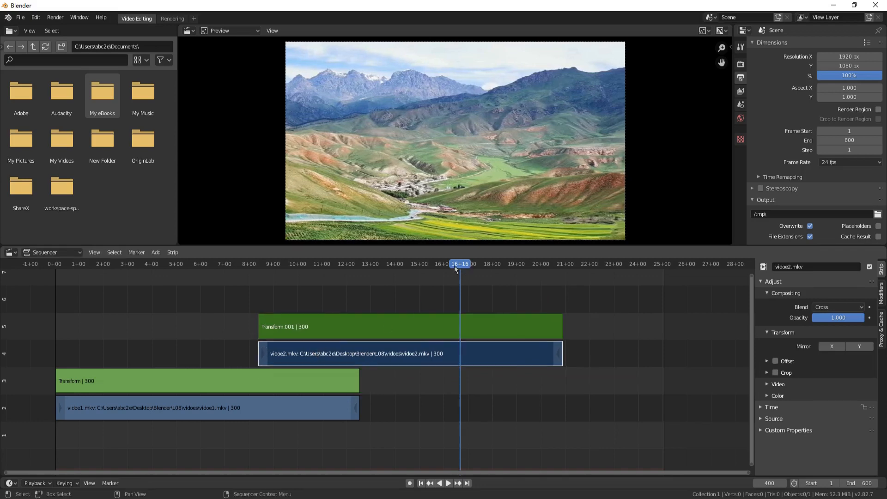
Play back the slide transition between the two clips from frame 102, stopping once vidoe2.mkv has fully slid in.
{"action": "left_click_drag", "start_coordinate": [203, 292], "coordinate": [157, 299]}
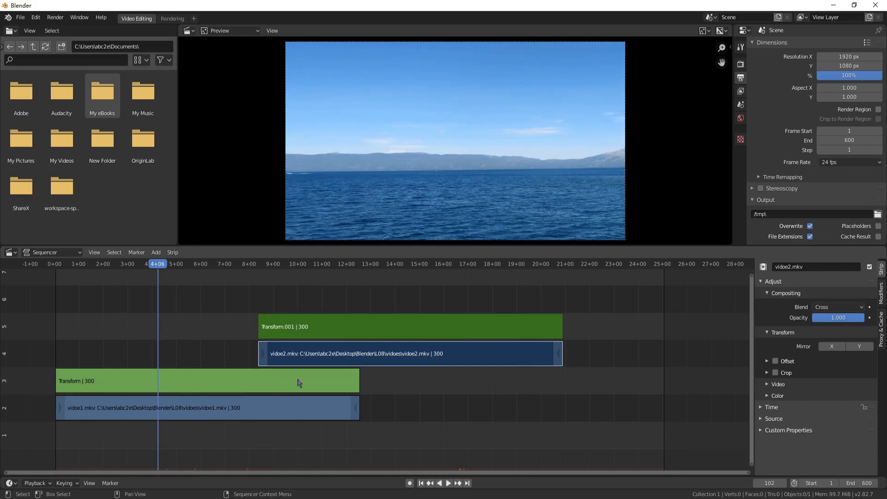
{"action": "left_click", "coordinate": [448, 482]}
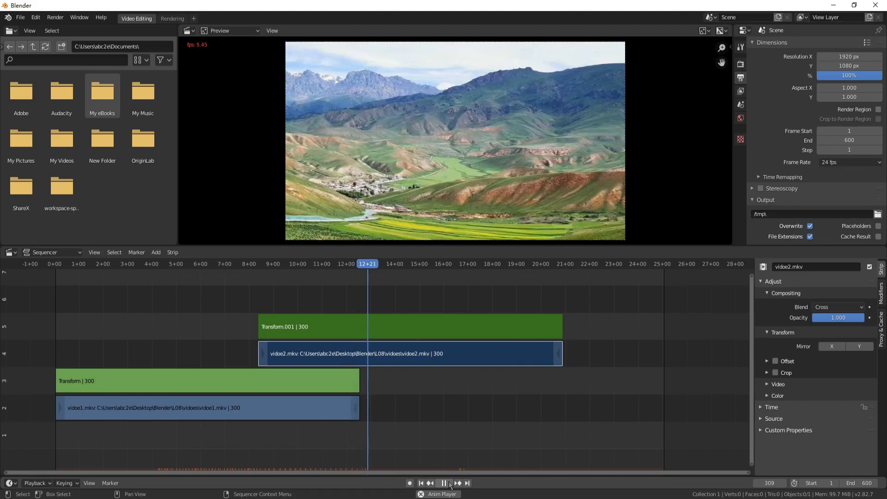
{"action": "left_click", "coordinate": [444, 483]}
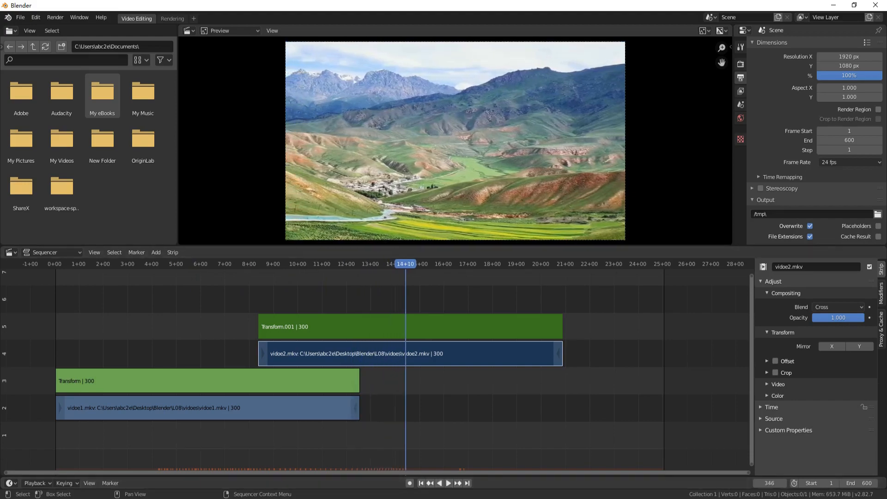